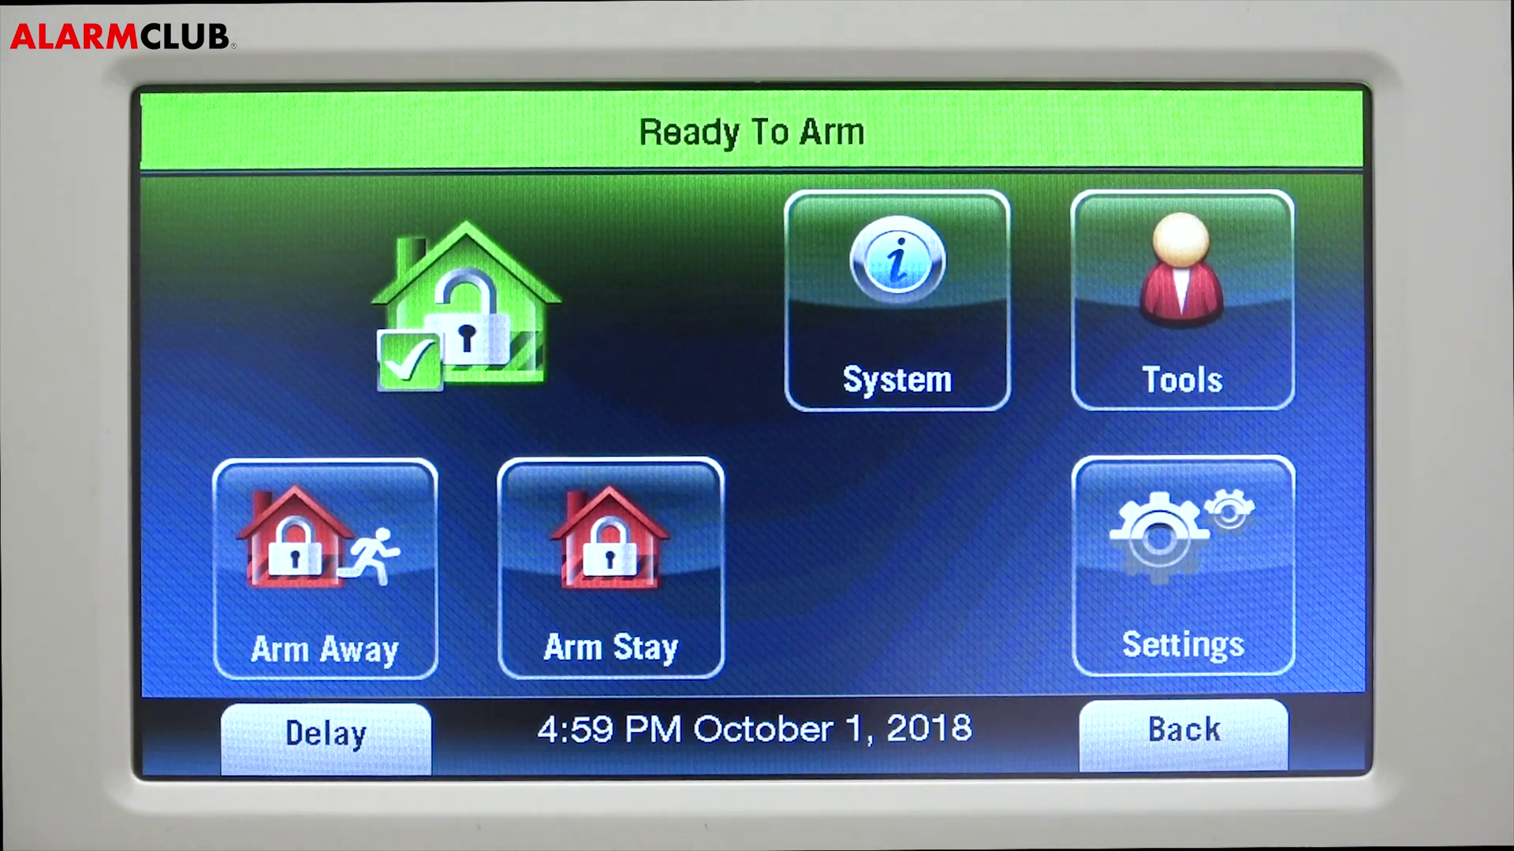
# Step: Open Tools and enter the four-digit installer code to unlock the programming menu
pyautogui.click(1183, 302)
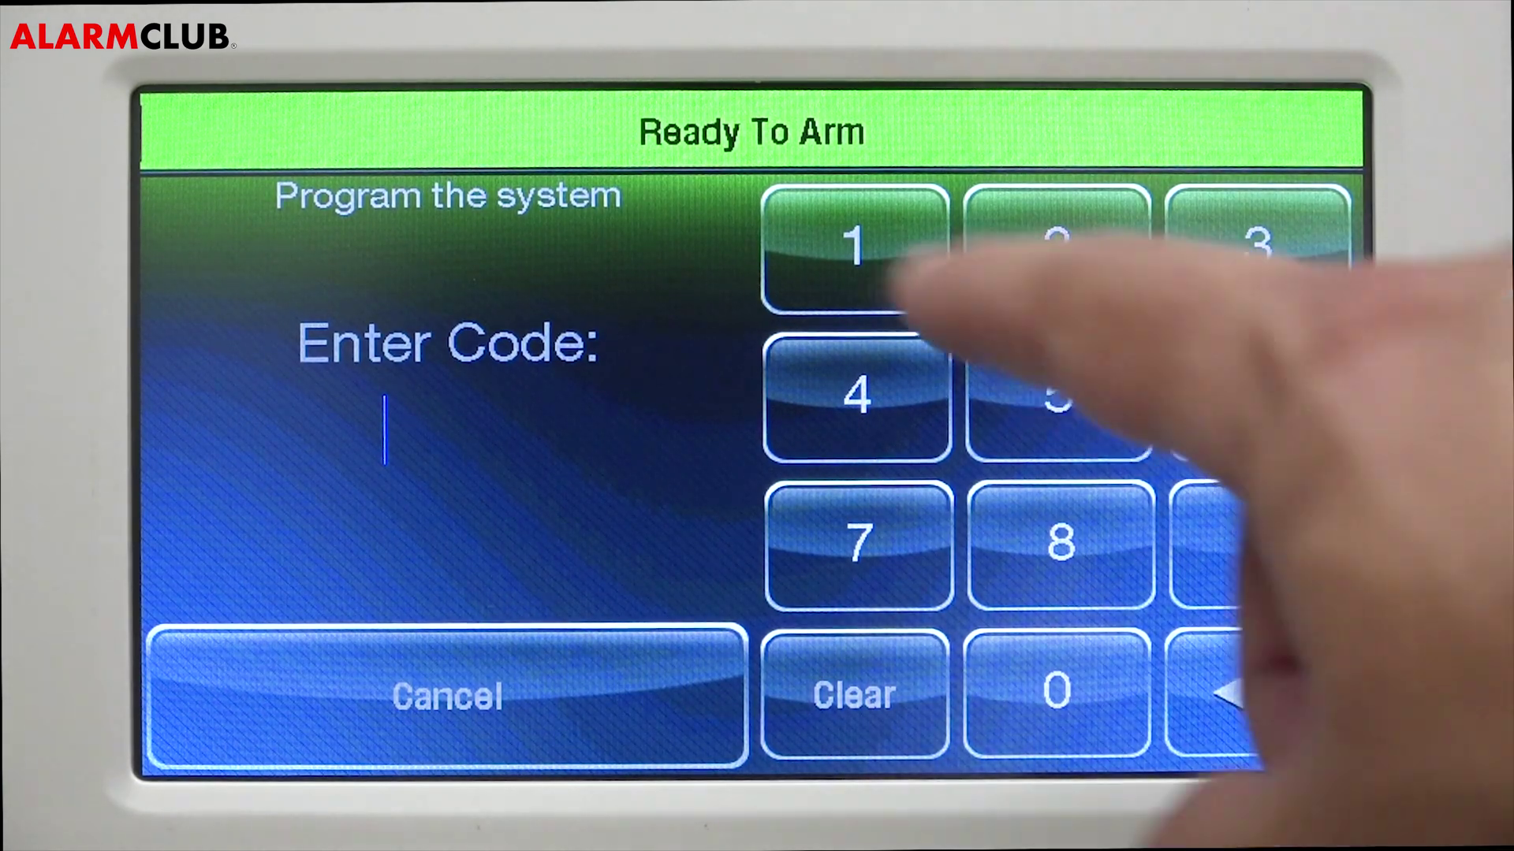
pyautogui.click(854, 249)
pyautogui.click(1056, 249)
pyautogui.click(1260, 249)
pyautogui.click(857, 396)
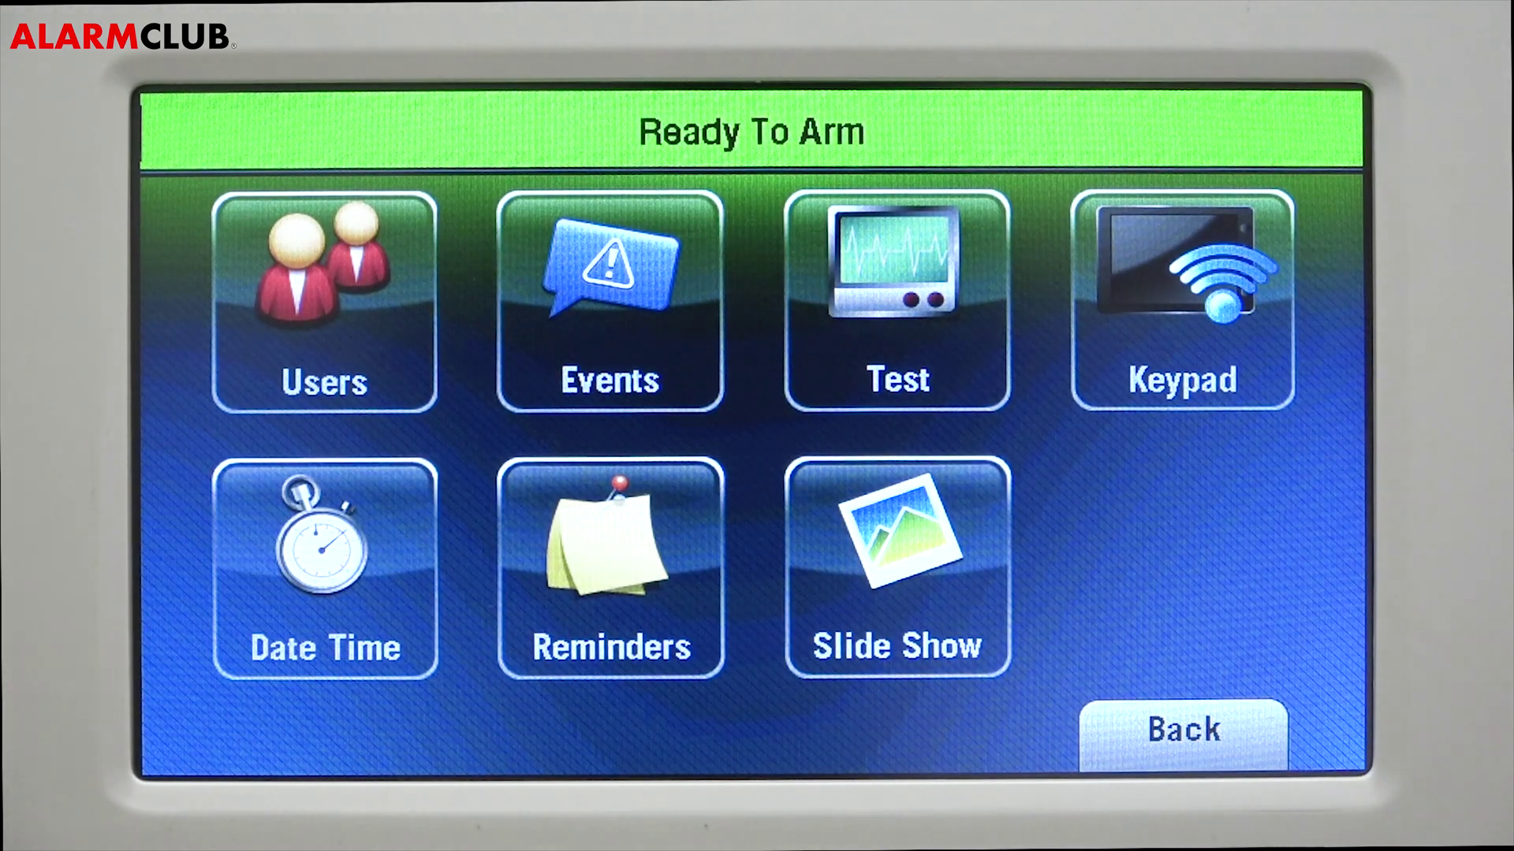
pyautogui.click(897, 302)
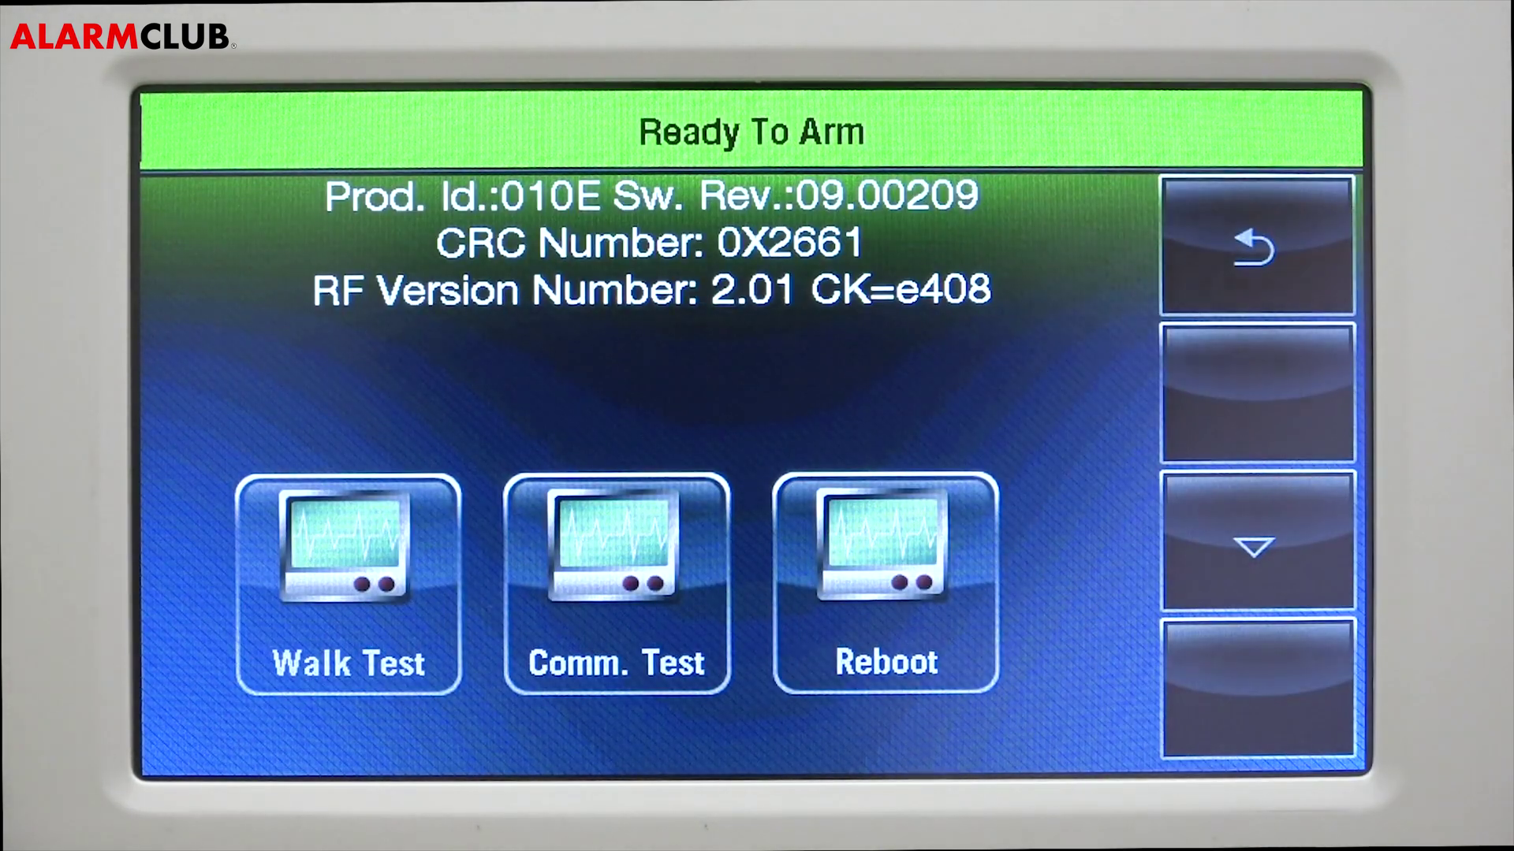